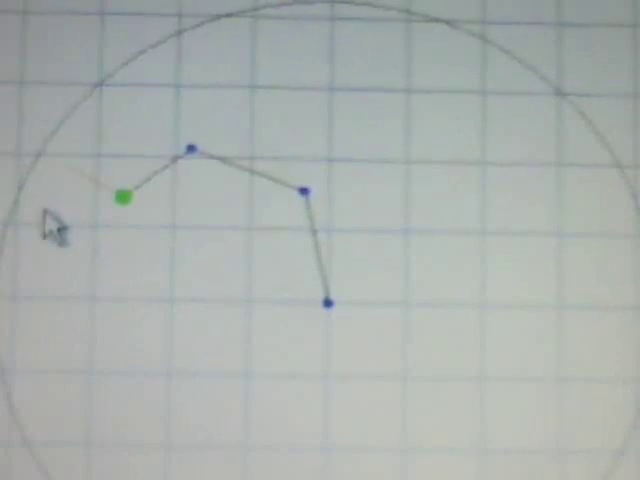
Click left of grid centre so the three-link arm bends its green tip there
{"action": "left_click", "coordinate": [102, 260]}
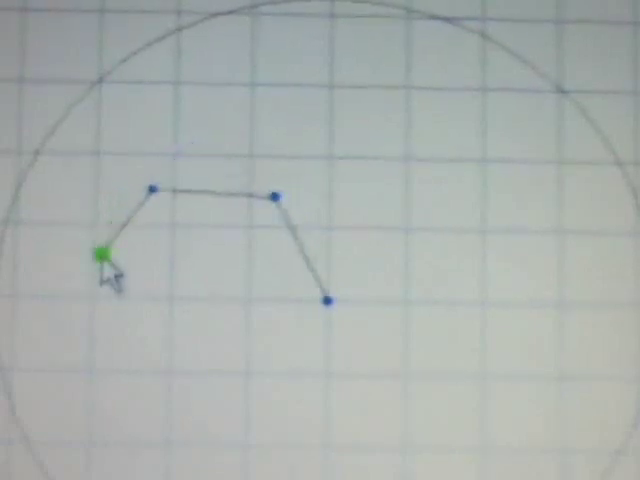